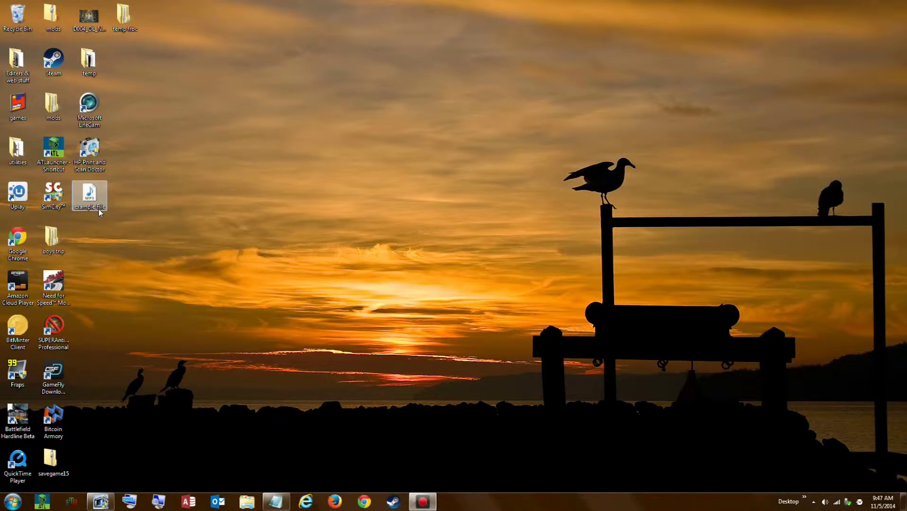
Step: Copy the MediaFire FileDrop link from the Notepad notes, then minimize Notepad to show the desktop
left_click(283, 506)
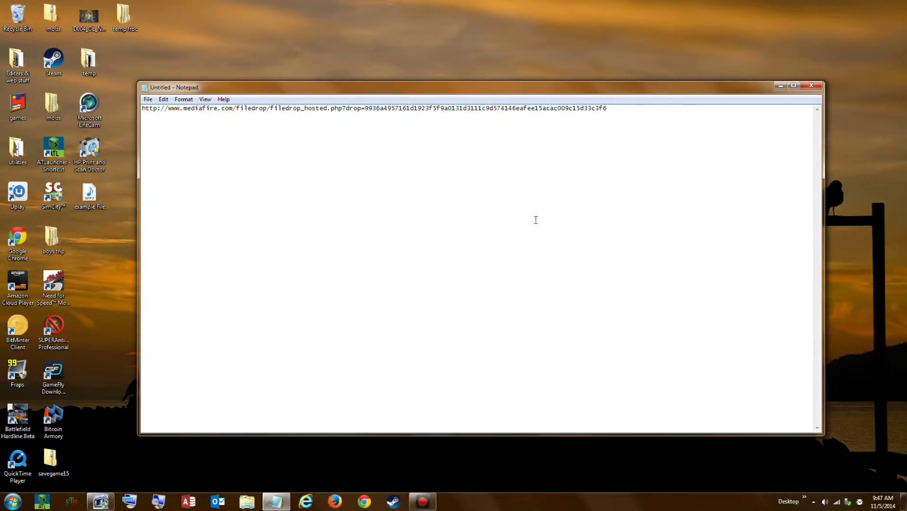
left_click_drag(636, 116, 151, 123)
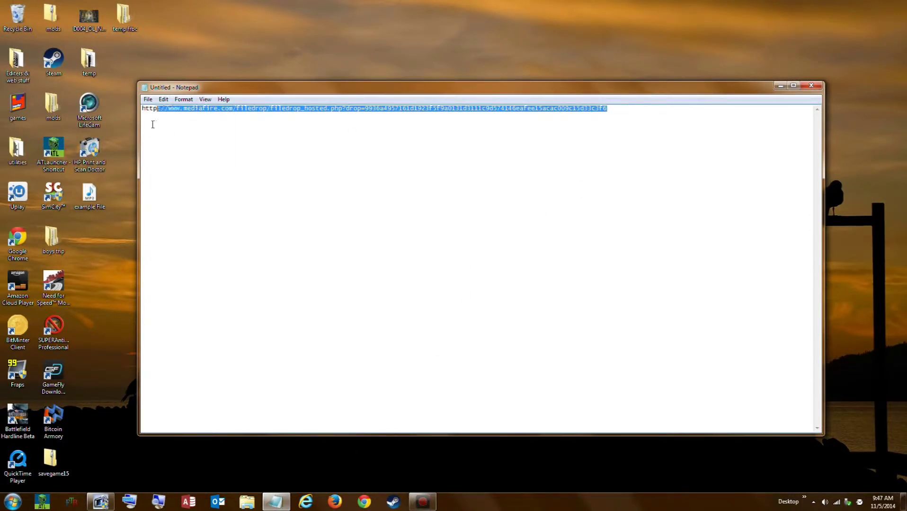
right_click(207, 110)
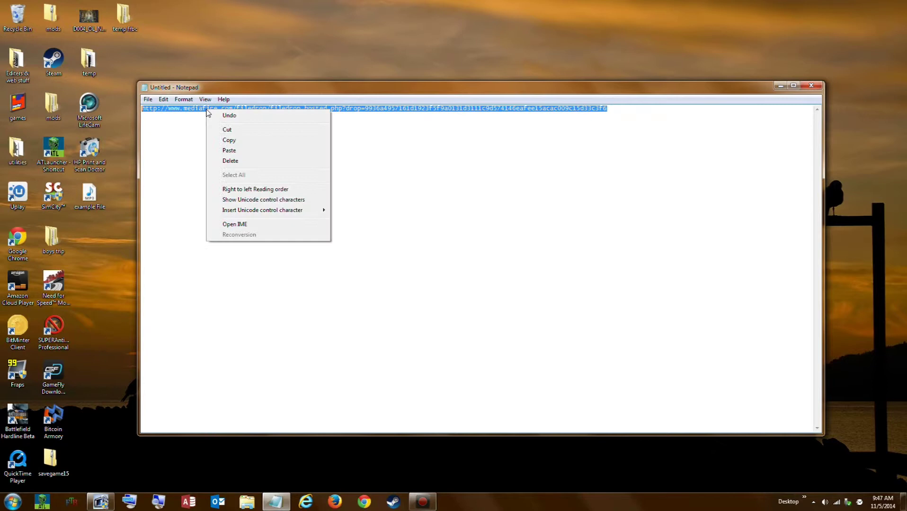
left_click(229, 141)
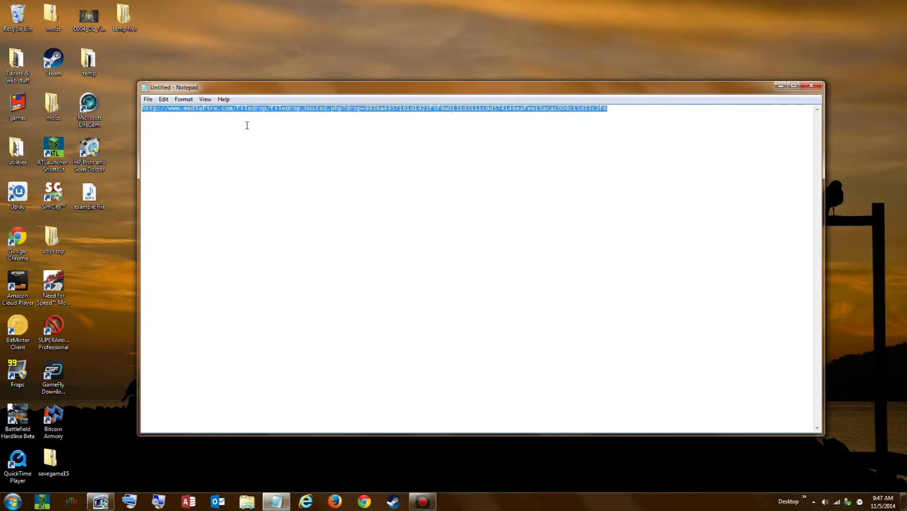
left_click(780, 86)
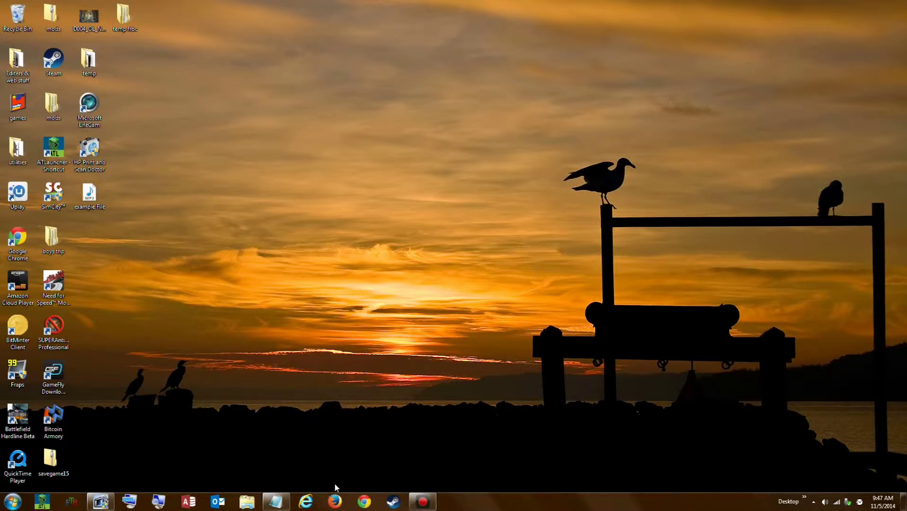
Step: Open Chrome and go to the copied MediaFire FileDrop link
left_click(362, 503)
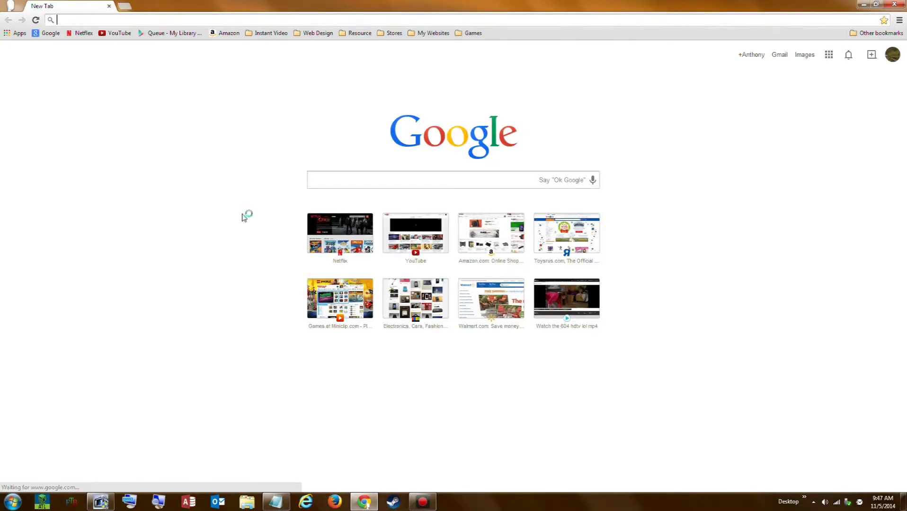
right_click(142, 19)
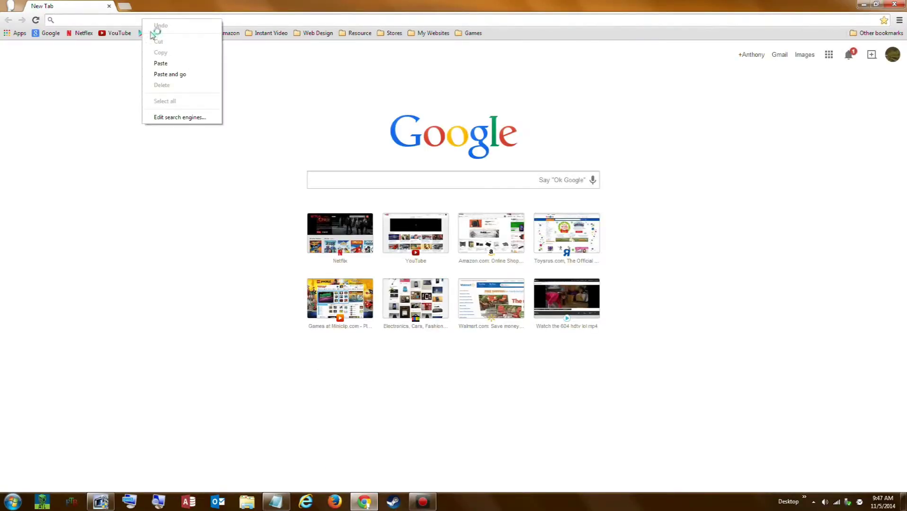
left_click(176, 67)
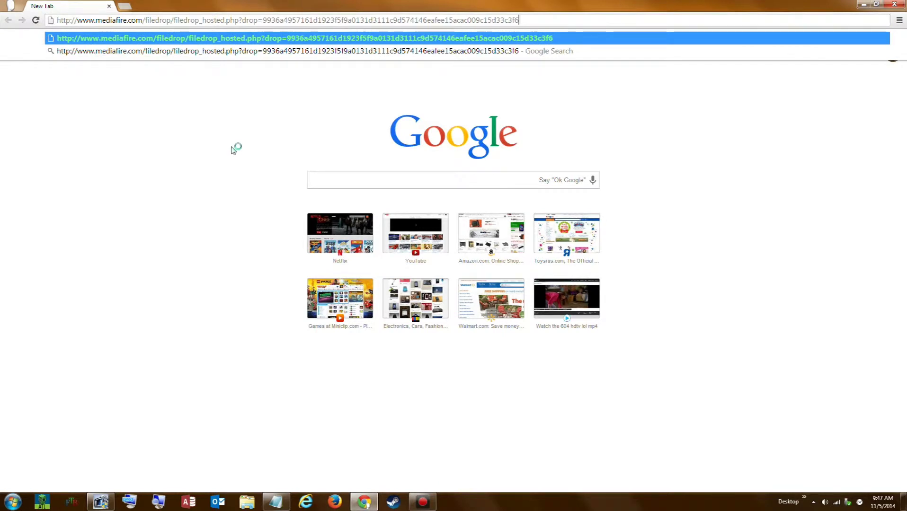
key("Return")
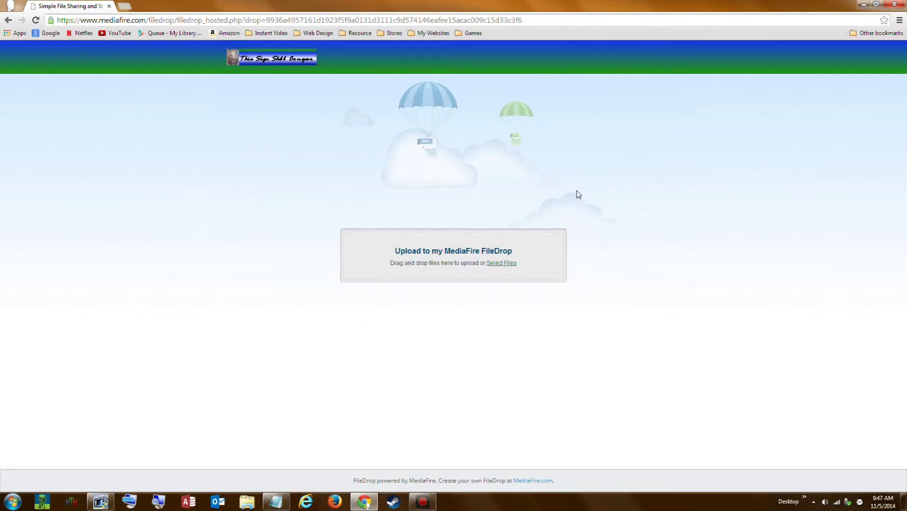
Step: Bookmark the FileDrop page in the My Websites folder
left_click(883, 20)
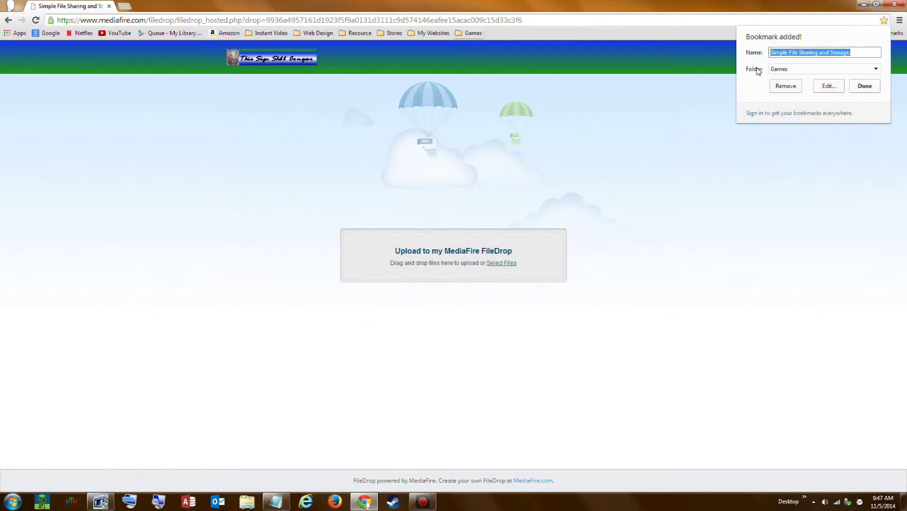
left_click(776, 70)
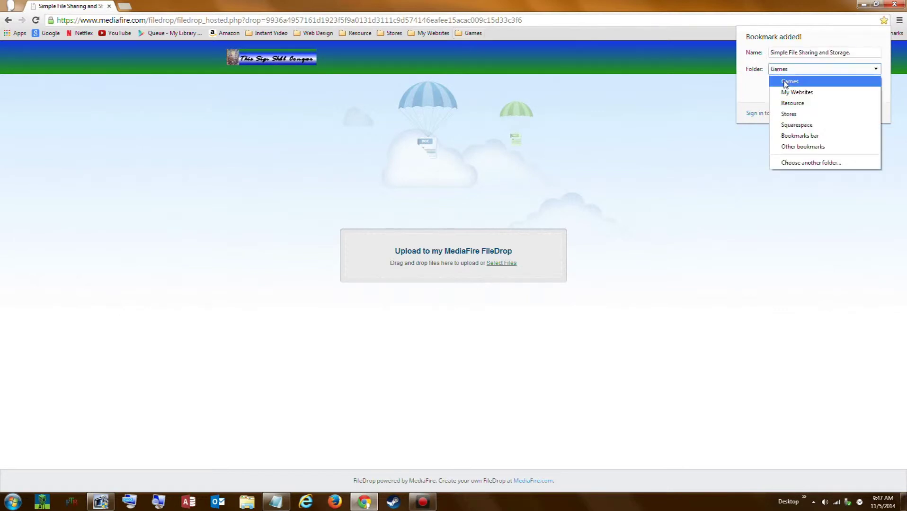
left_click(788, 96)
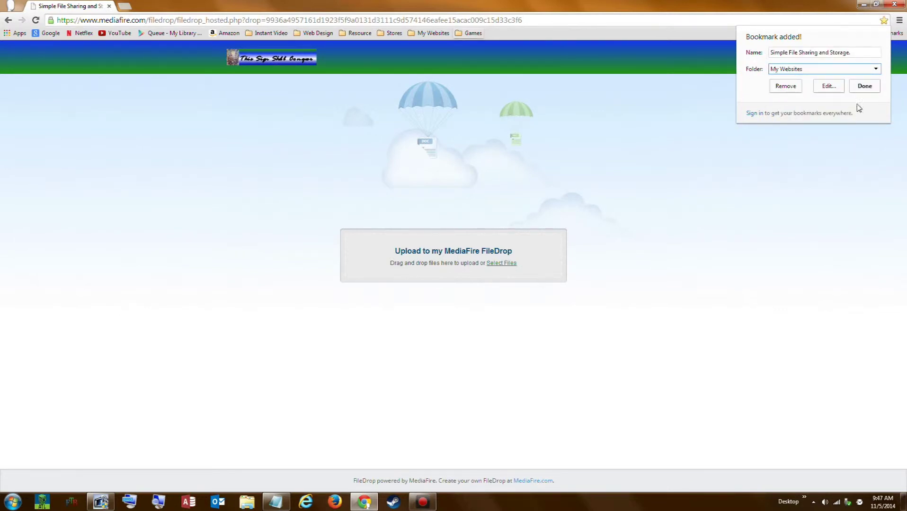
left_click(869, 91)
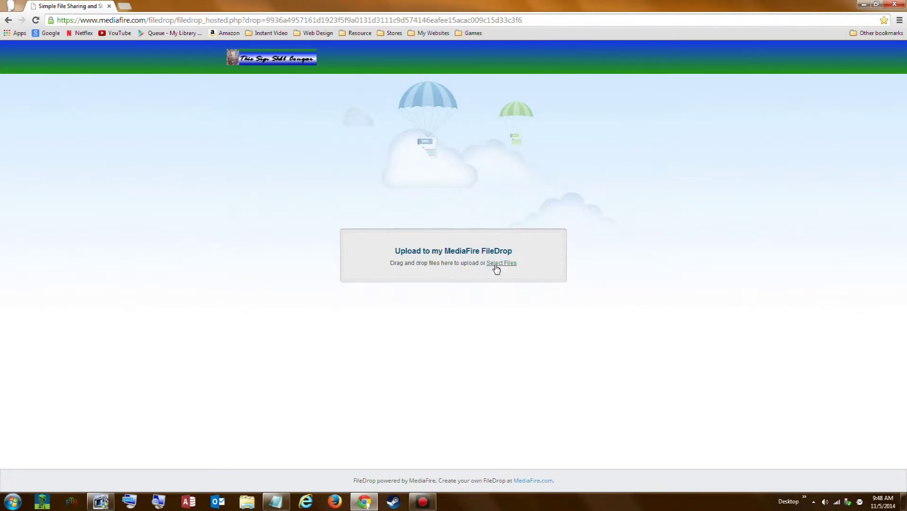
Step: Drag the desktop's example File onto the FileDrop area and upload it, accepting the description prompt
left_click_drag(449, 4, 901, 102)
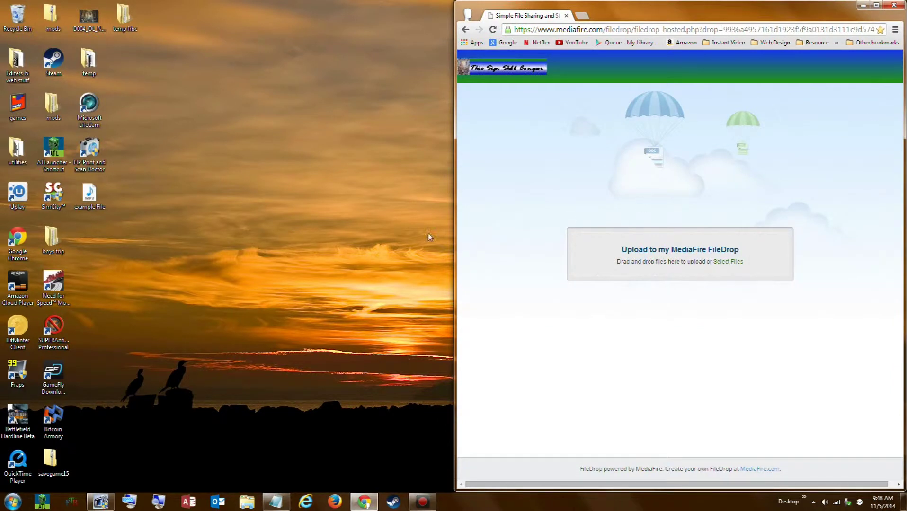
left_click(97, 205)
left_click_drag(101, 208, 644, 267)
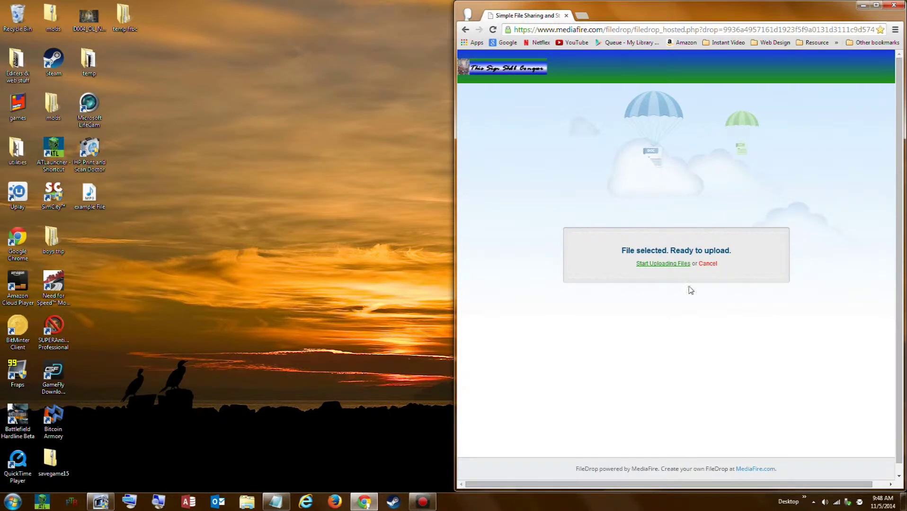
left_click(663, 265)
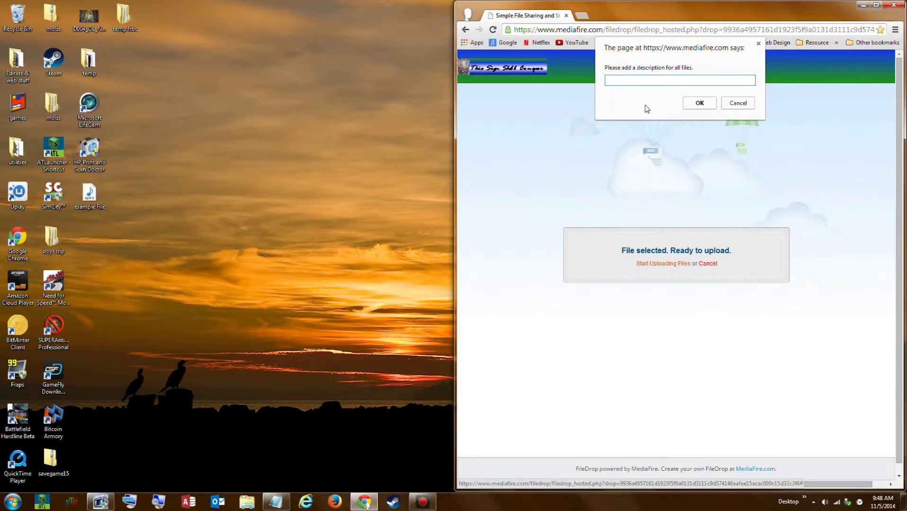
left_click(700, 105)
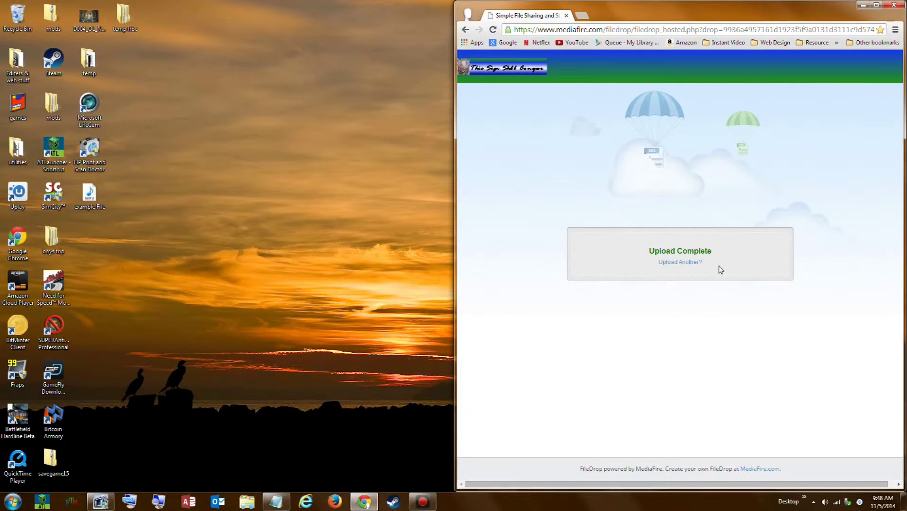
Step: Choose Upload Another? and bring up the Select Files Open dialog, moved into view
left_click(693, 263)
left_click(694, 265)
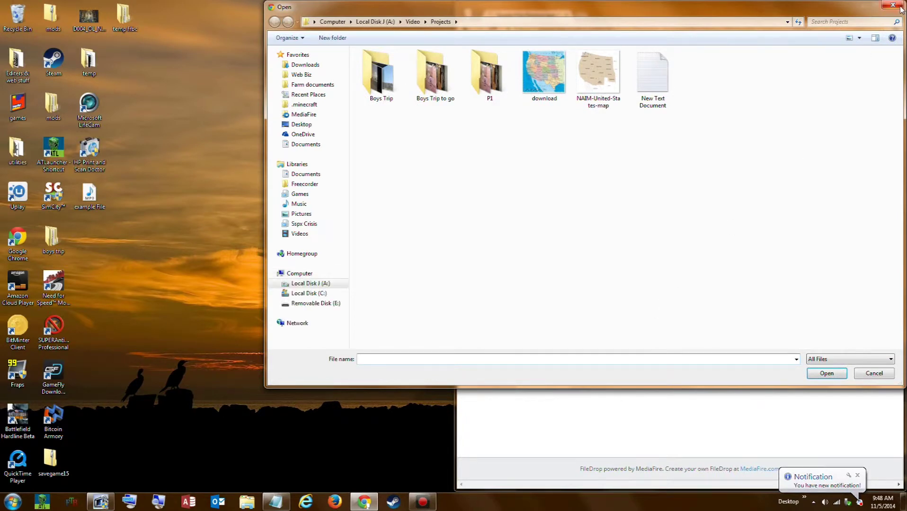
key("Escape")
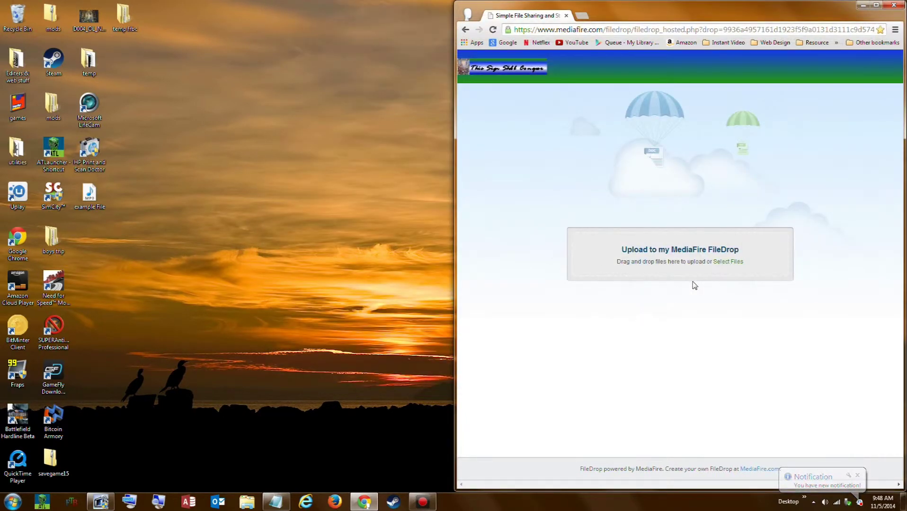
left_click(728, 263)
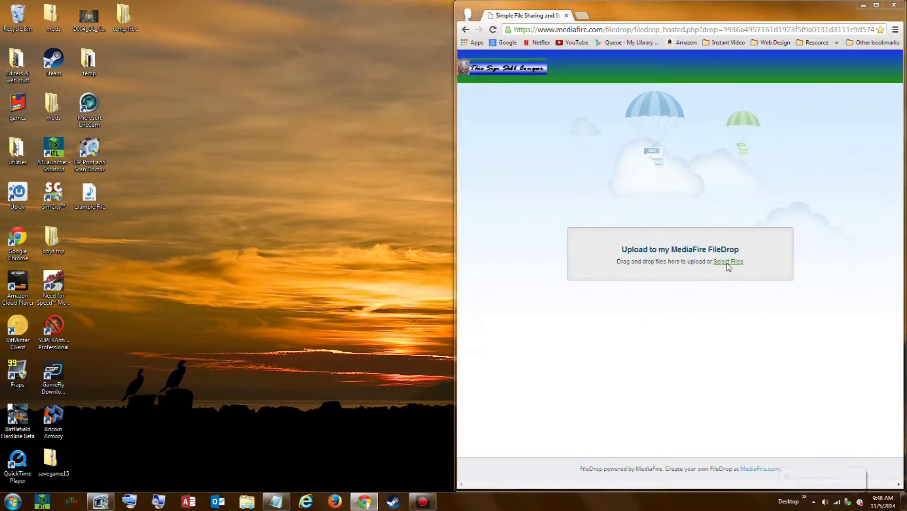
left_click_drag(413, 15, 278, 69)
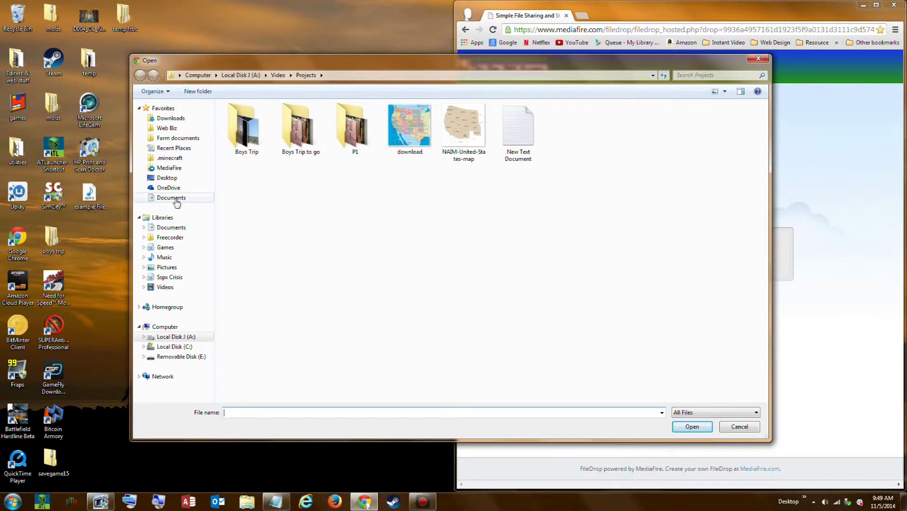
Step: Select only the example File MP3 from the Desktop and confirm it for upload
left_click(177, 179)
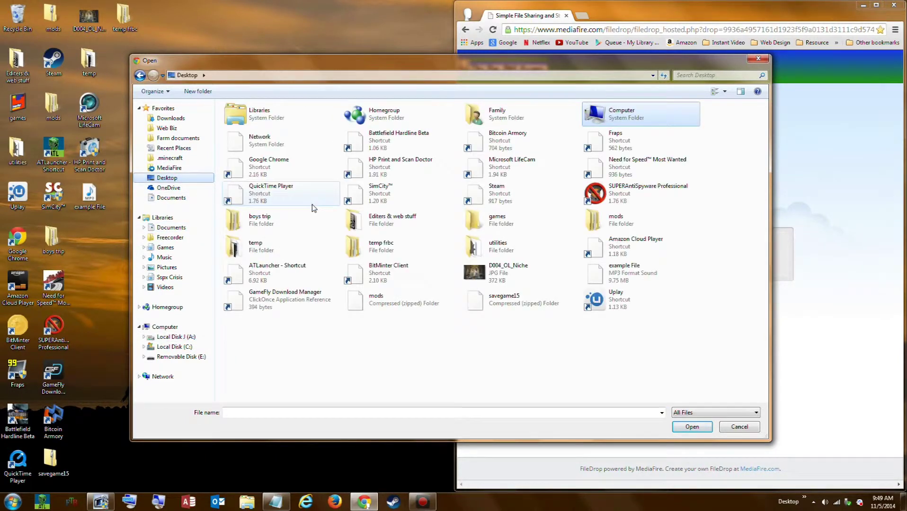
left_click(621, 279)
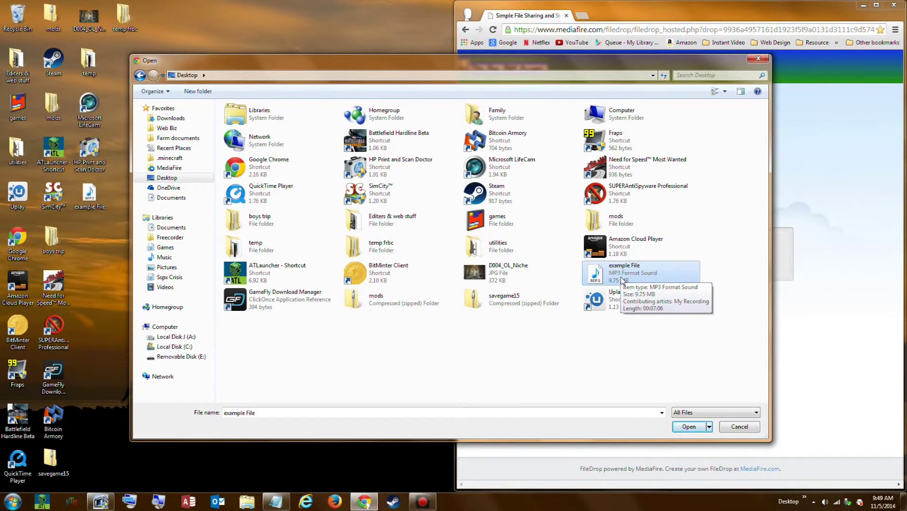
left_click(613, 299, "ctrl")
left_click(474, 251, "ctrl")
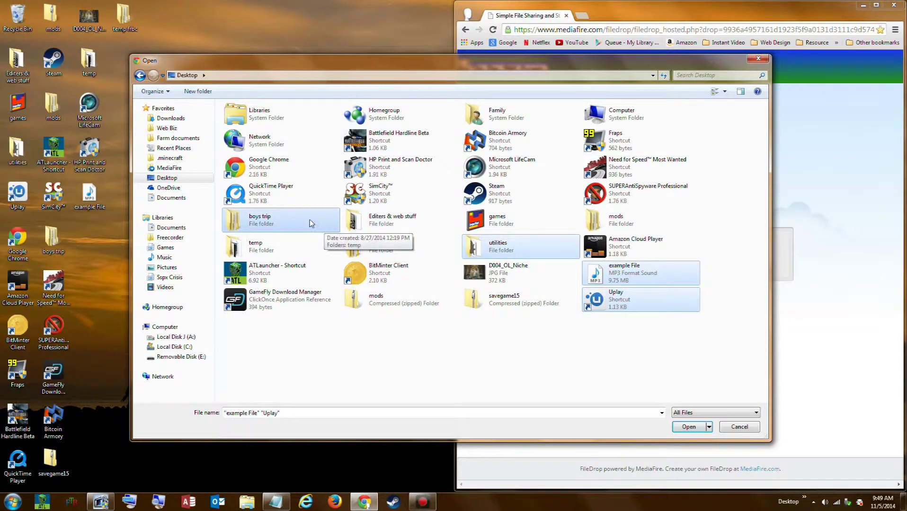
left_click(629, 299, "ctrl")
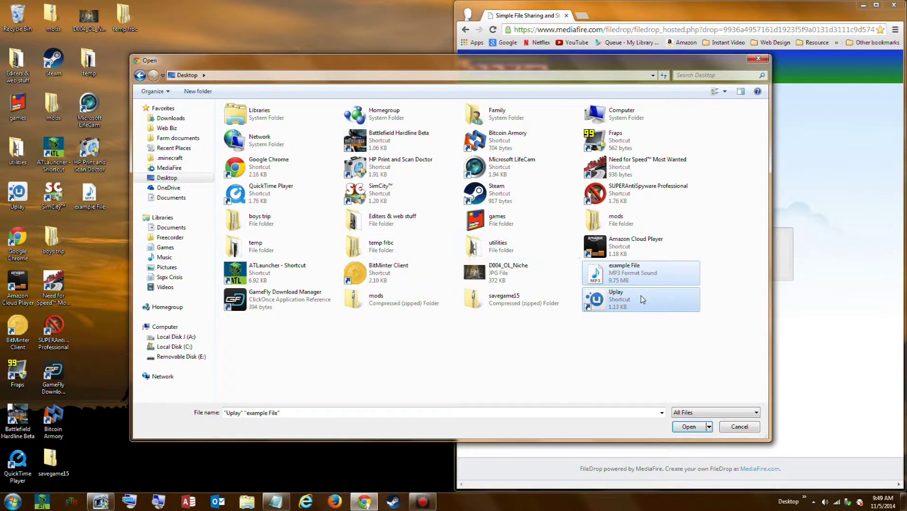
left_click(686, 427)
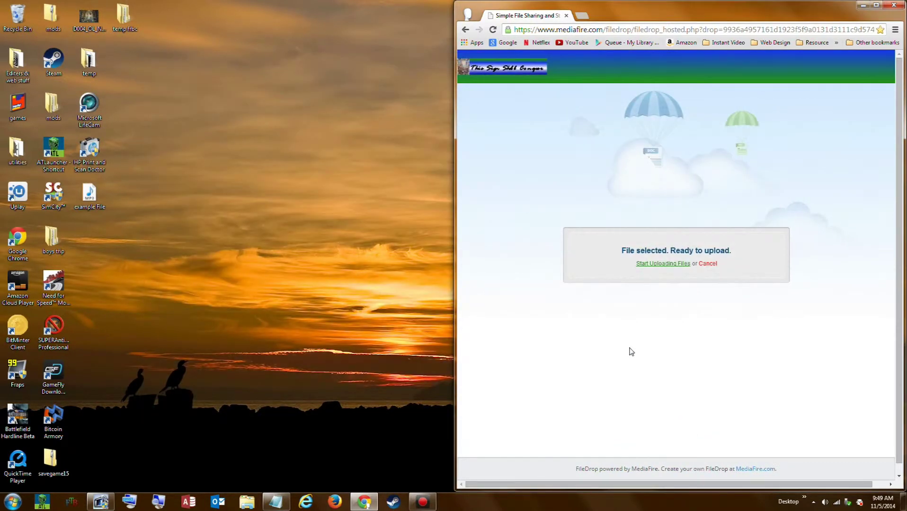
Step: Start uploading the chosen MP3 and accept the description prompt
left_click(666, 265)
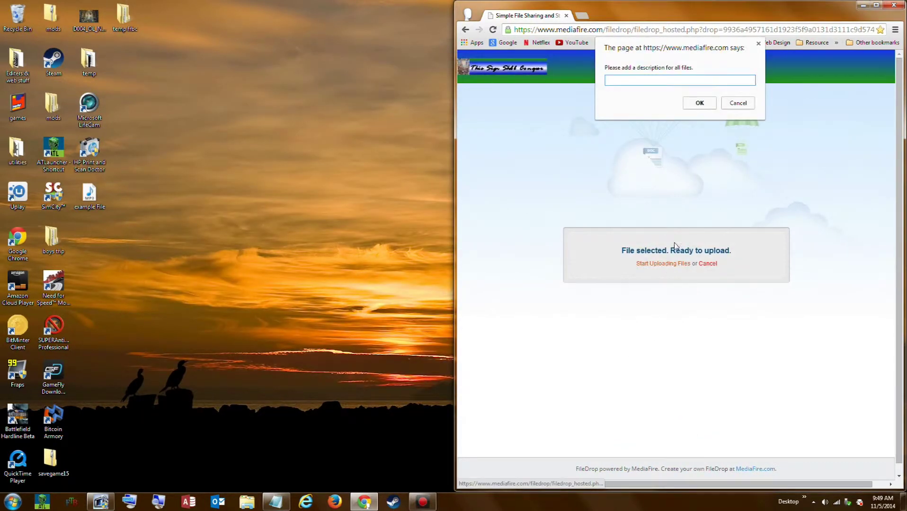
left_click(700, 103)
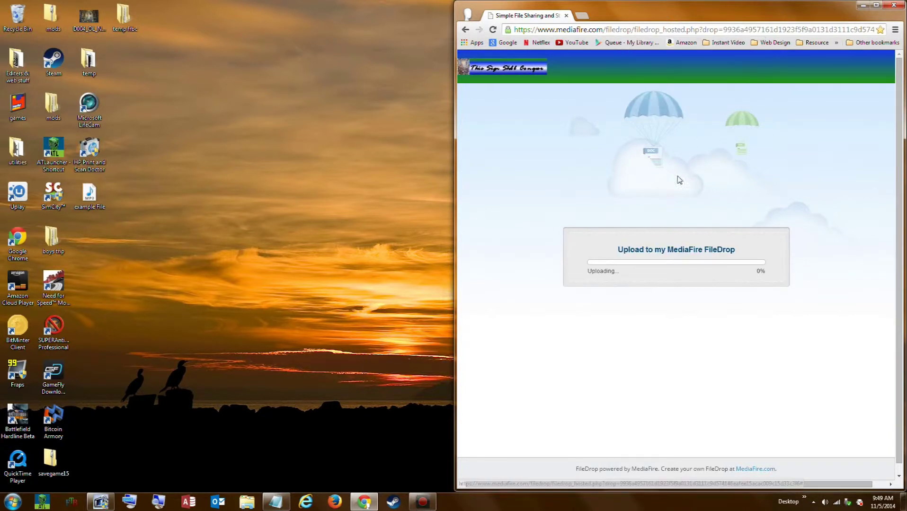